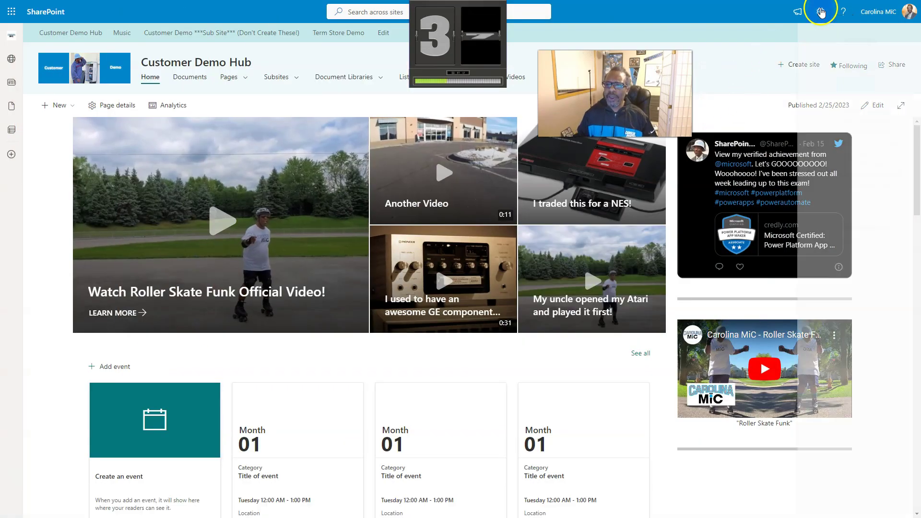
Step: Upload the Carolina MiC logo file as the hub's header site logo and save
left_click(796, 184)
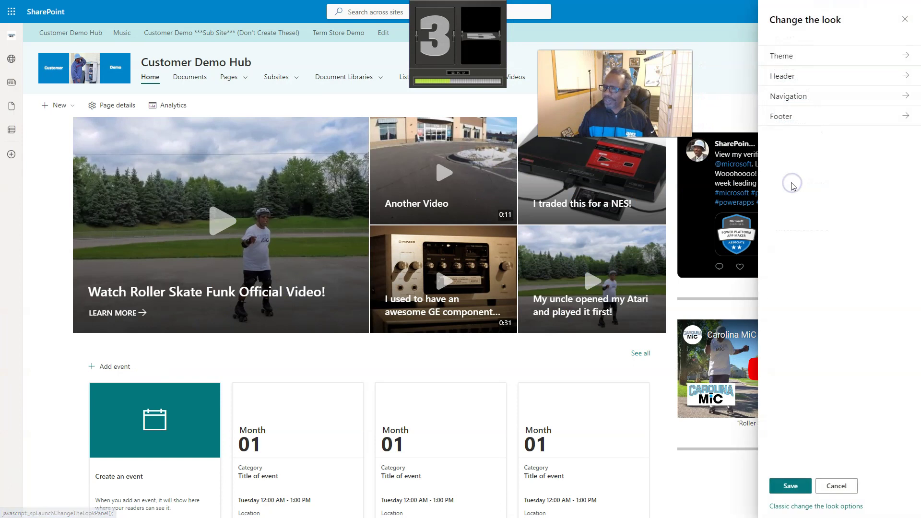
left_click(787, 88)
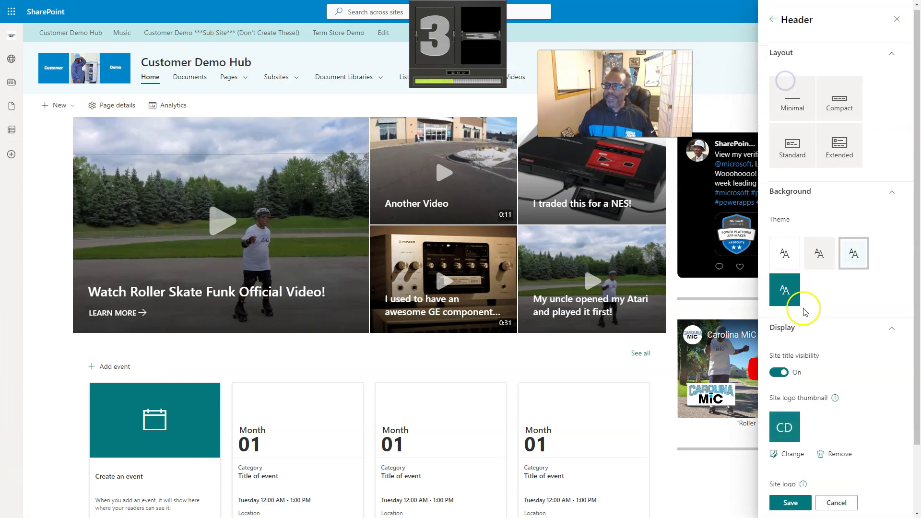
scroll(798, 317, "down", 2)
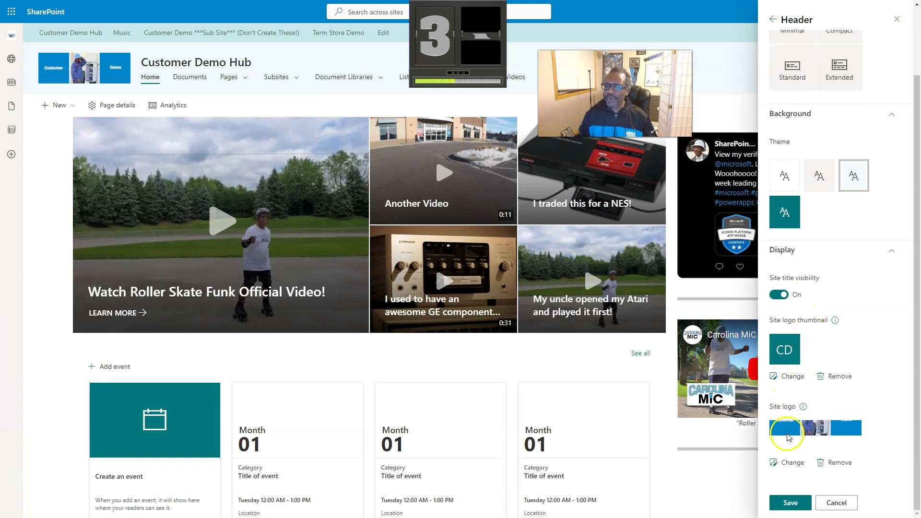
left_click(788, 462)
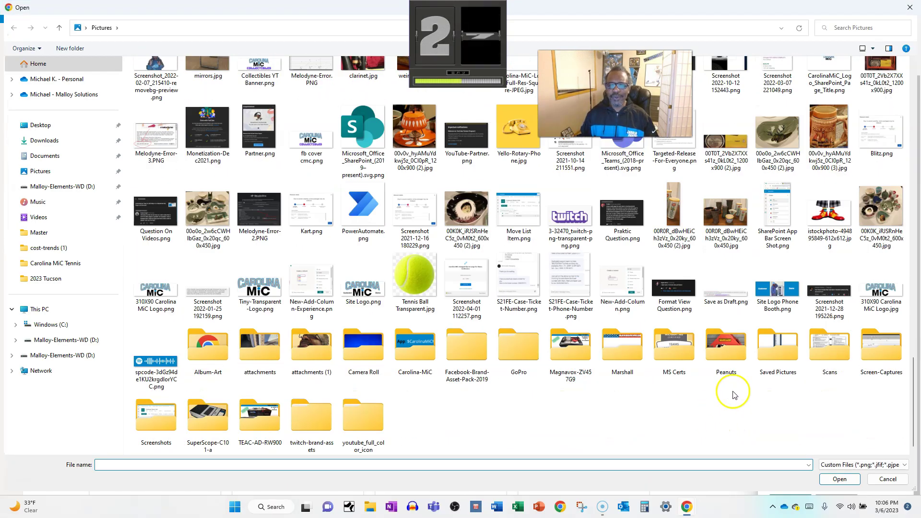
double_click(339, 288)
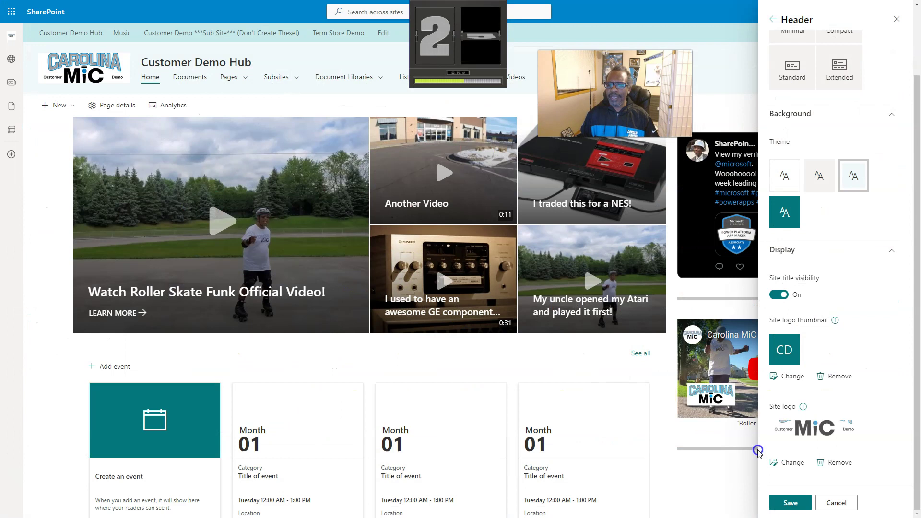
left_click(780, 503)
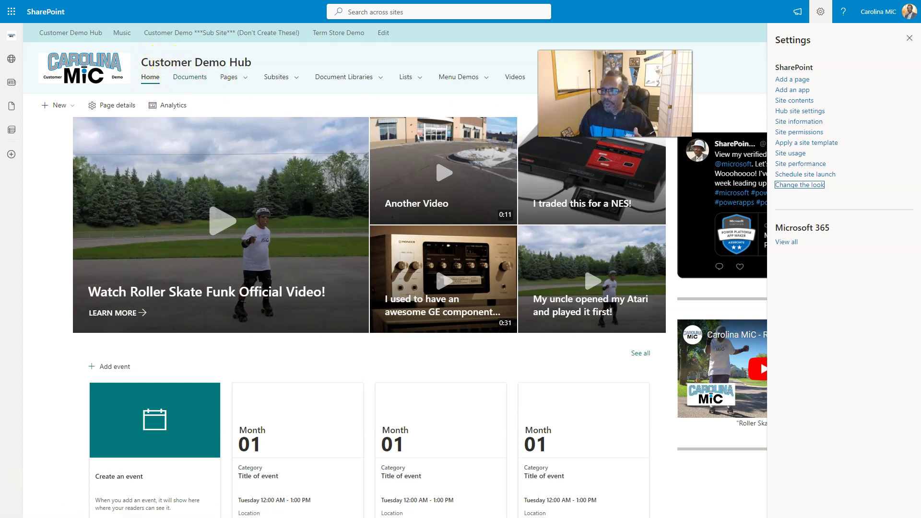
Step: Close the Settings panel to reveal the Customer Demo Hub with its new logo
left_click(909, 38)
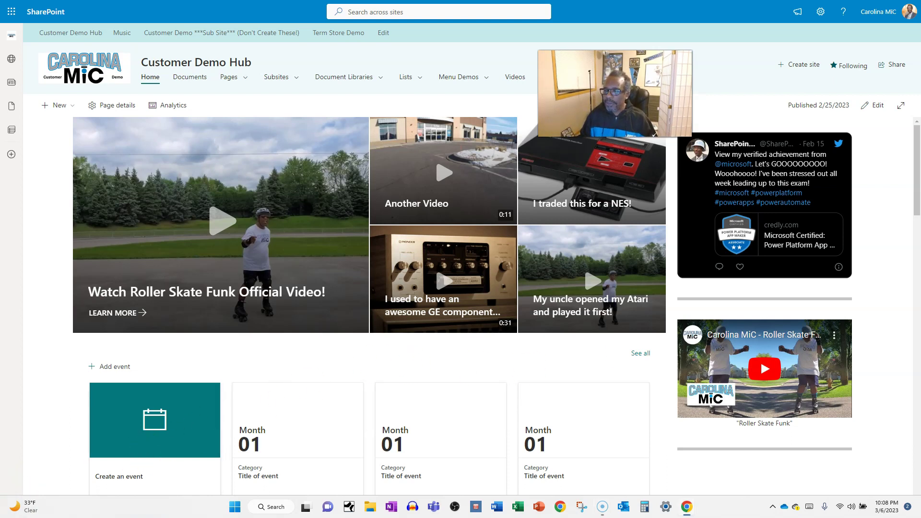
Step: Bring the Canva browser window on screen and maximise it
left_click_drag(920, 117, 438, 117)
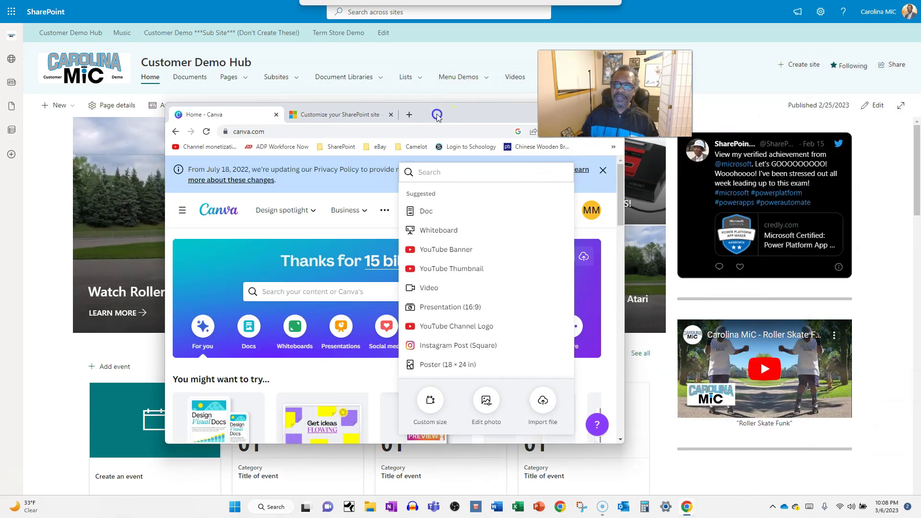
double_click(437, 117)
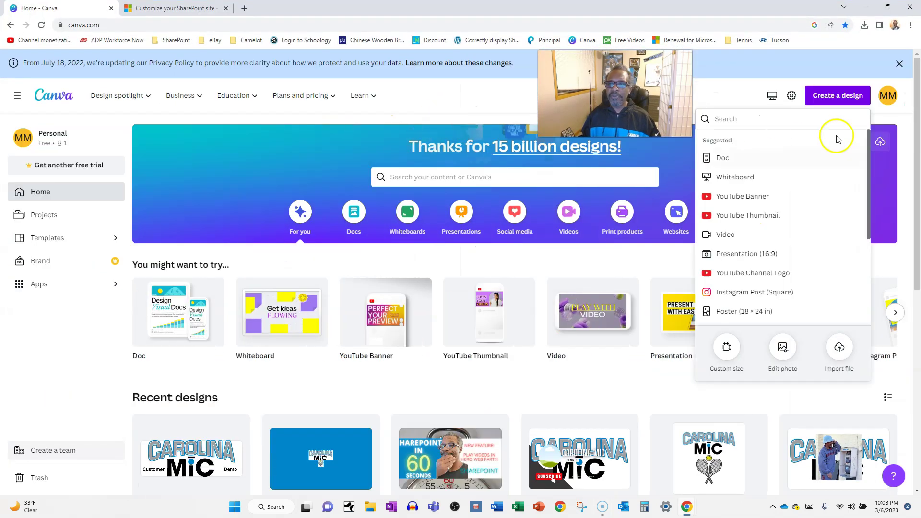
left_click(757, 94)
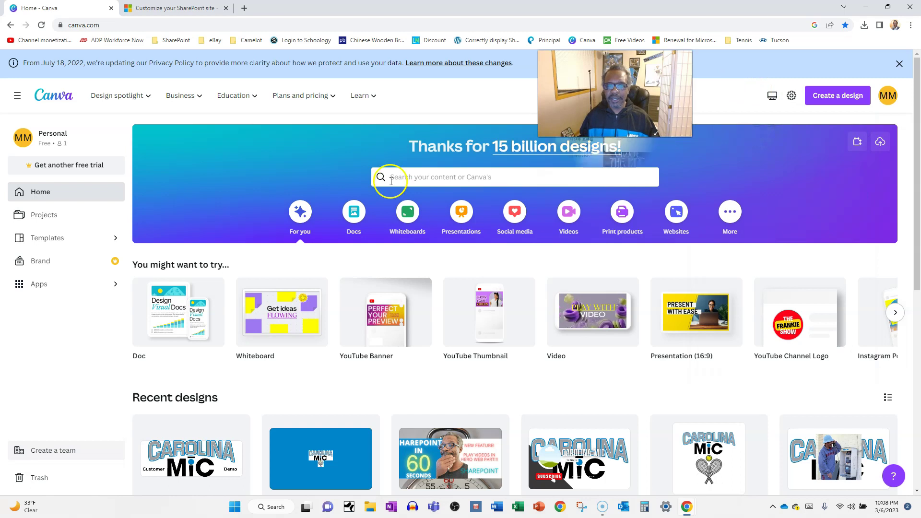
left_click_drag(556, 128, 610, 136)
Step: Create a new custom-size Canva design of 192 × 64 px
left_click(833, 98)
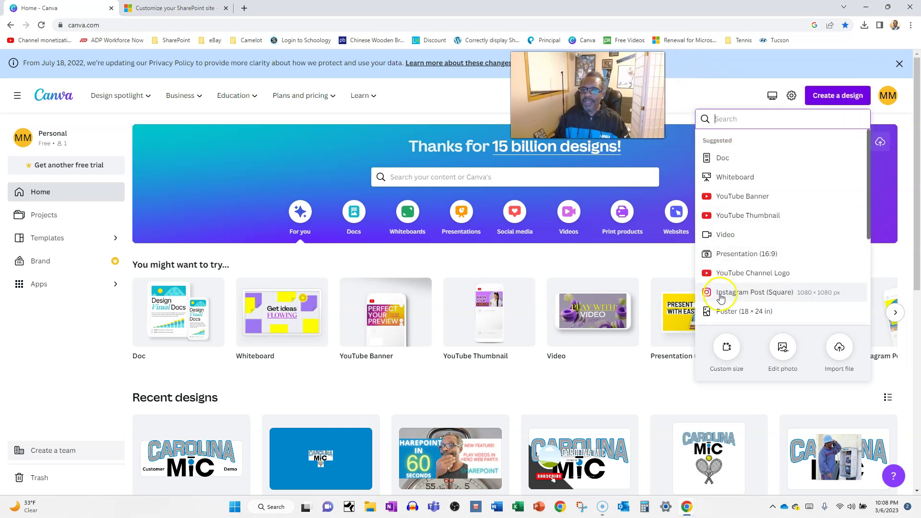
left_click(726, 348)
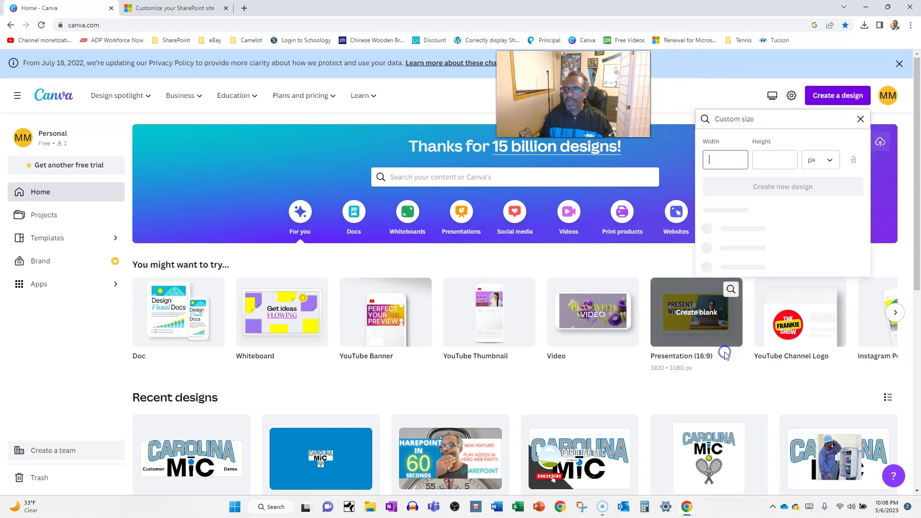
left_click(721, 152)
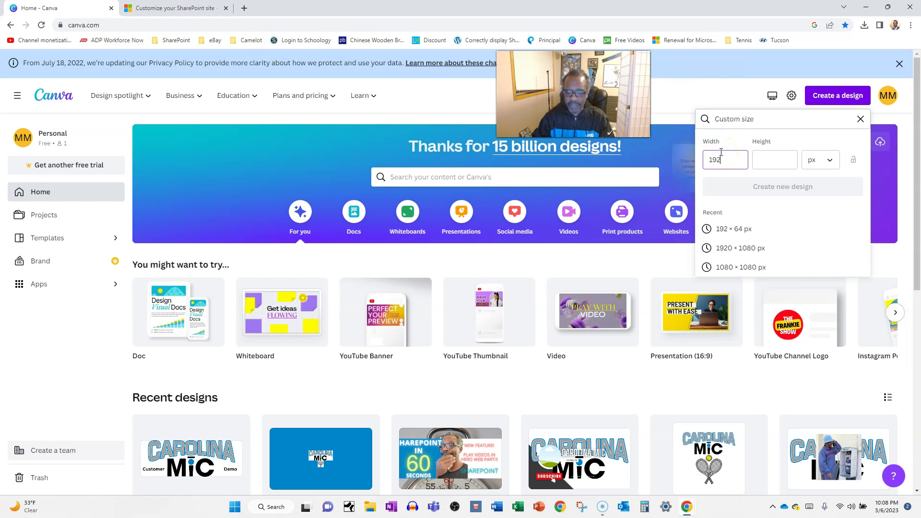
type("64")
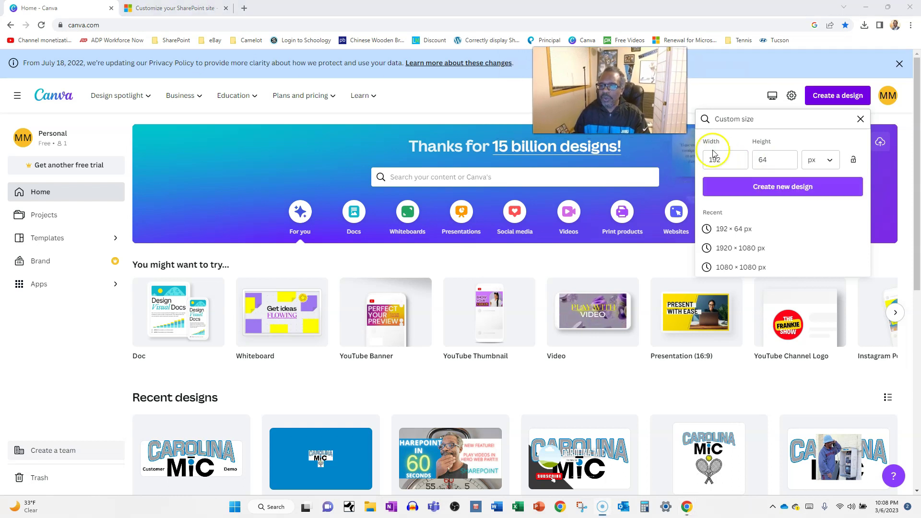
left_click(765, 192)
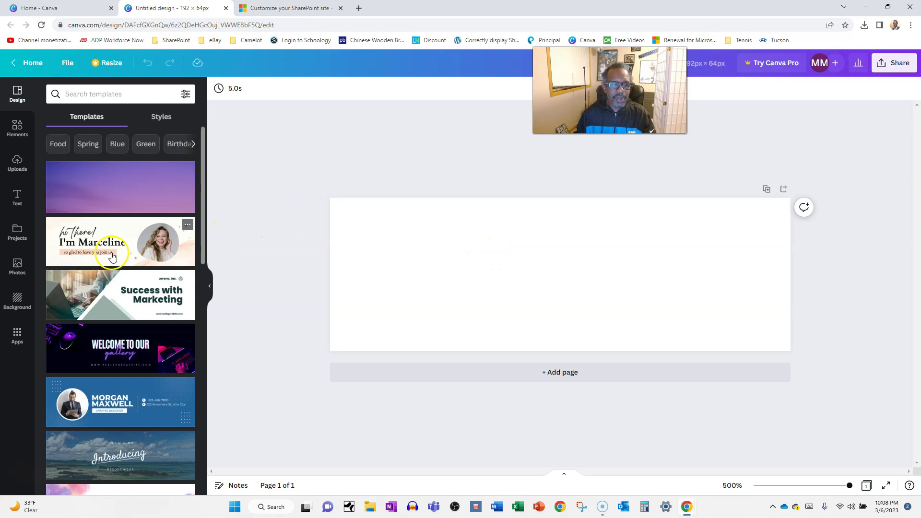
Step: Apply the Marceline banner template, then remove it to leave a blank page
left_click_drag(102, 250, 407, 239)
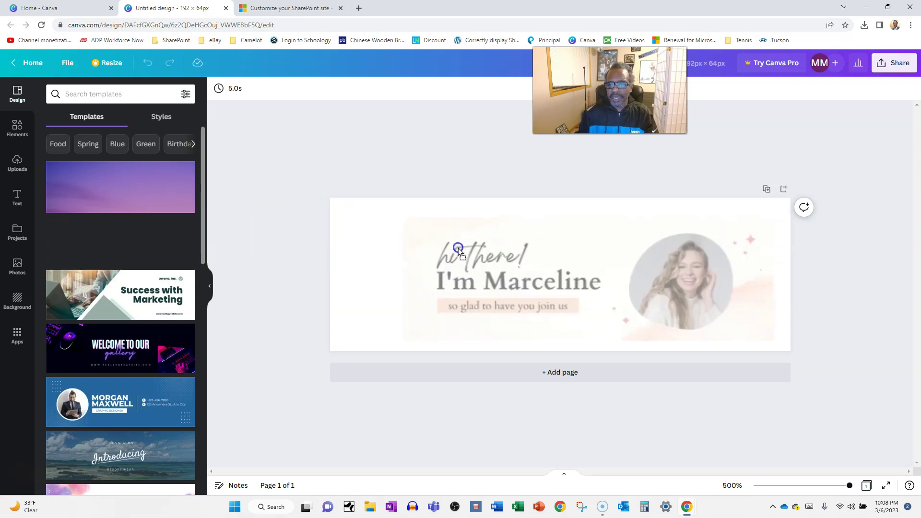
left_click(431, 255)
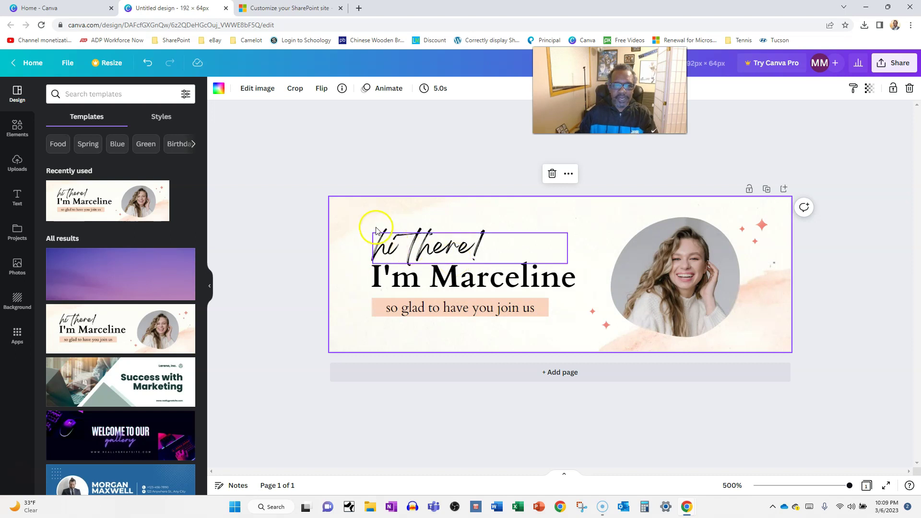
left_click(380, 247)
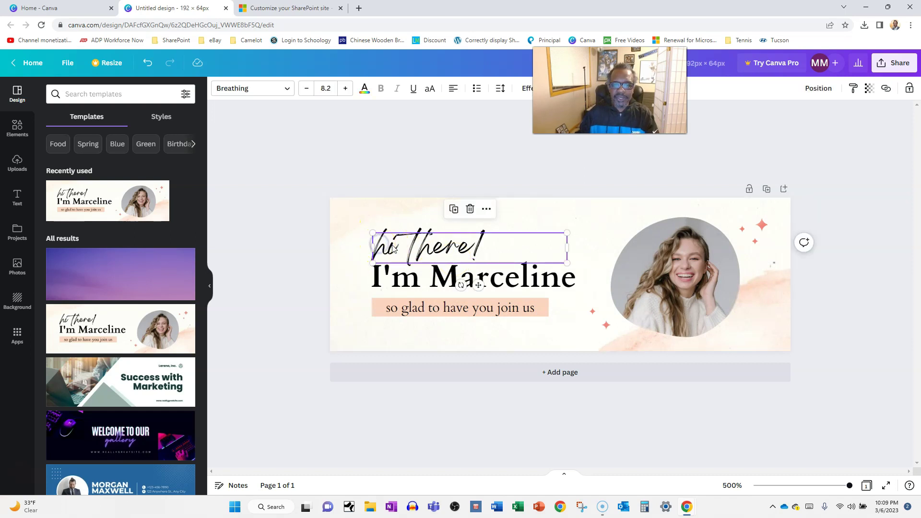
left_click(353, 218)
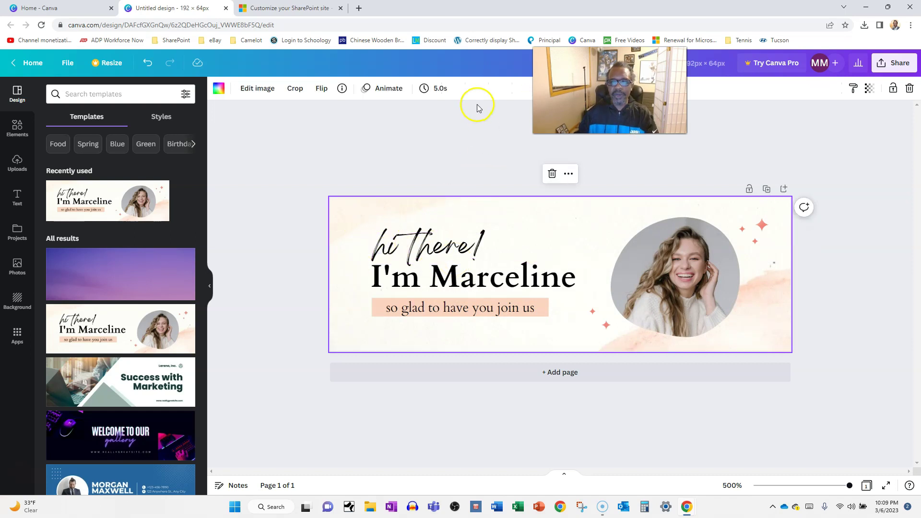
left_click(148, 63)
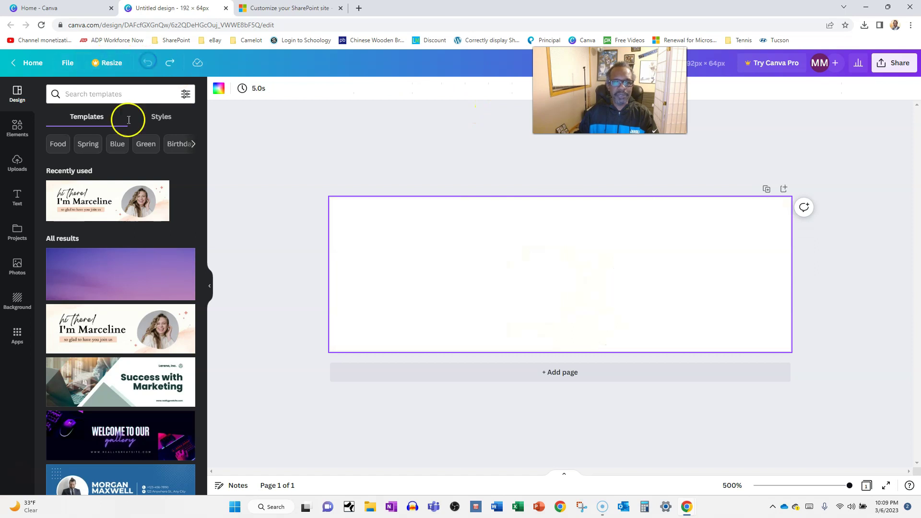
Step: Place the uploaded black-jacket photo on the page, enlarged to full height and centred
left_click(18, 165)
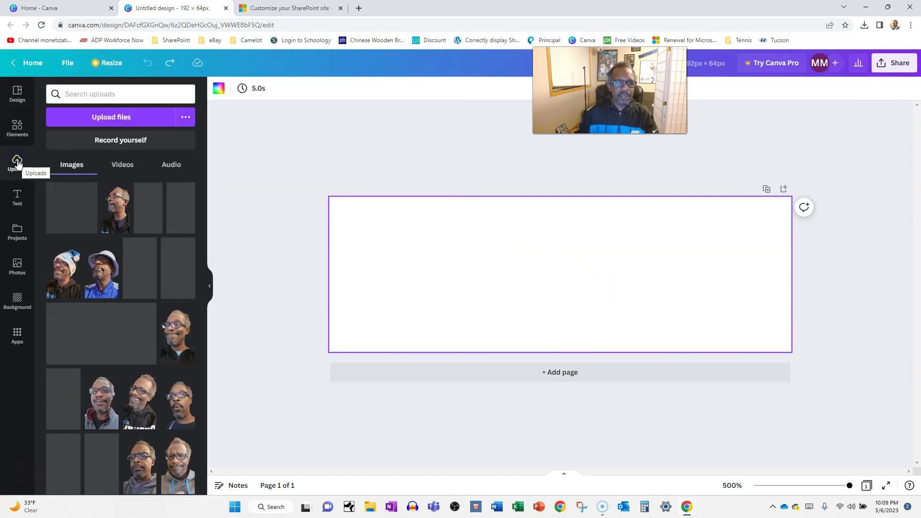
left_click_drag(113, 206, 476, 246)
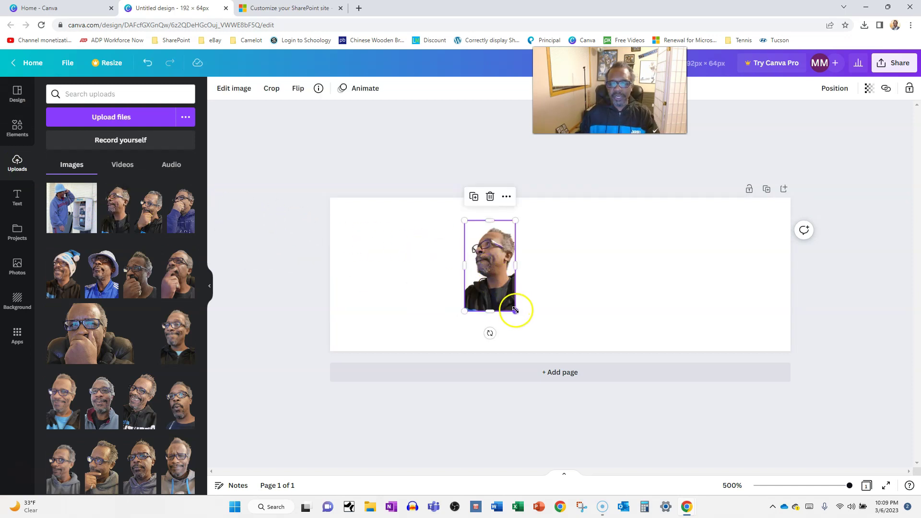
left_click_drag(516, 311, 540, 349)
left_click_drag(467, 222, 451, 200)
left_click_drag(472, 250, 548, 260)
Step: Set the page background to the first blue brand colour
left_click(422, 256)
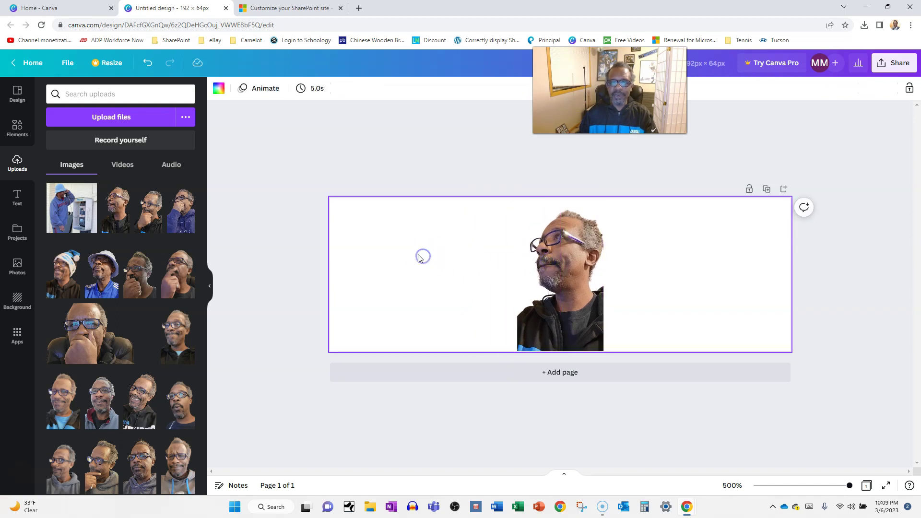
left_click(228, 91)
left_click(55, 217)
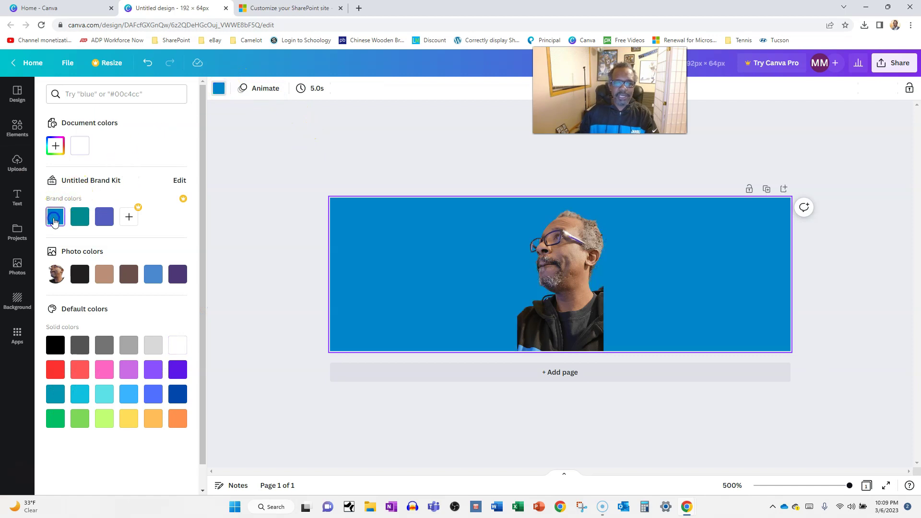
Step: Download the design as a PNG file
left_click(891, 67)
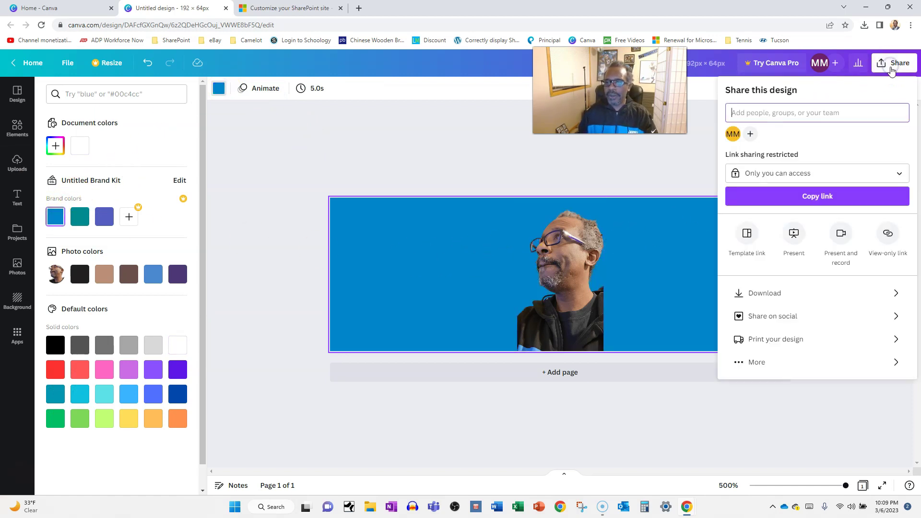
left_click(763, 293)
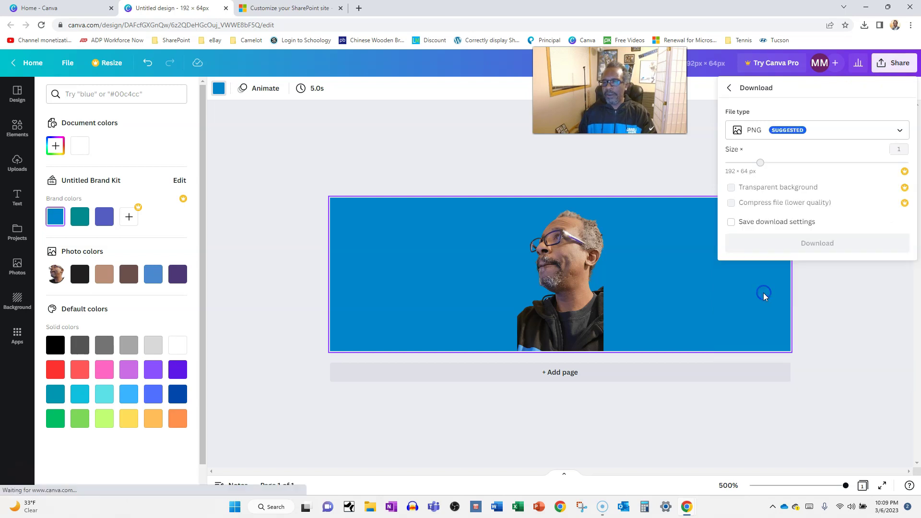
left_click(766, 244)
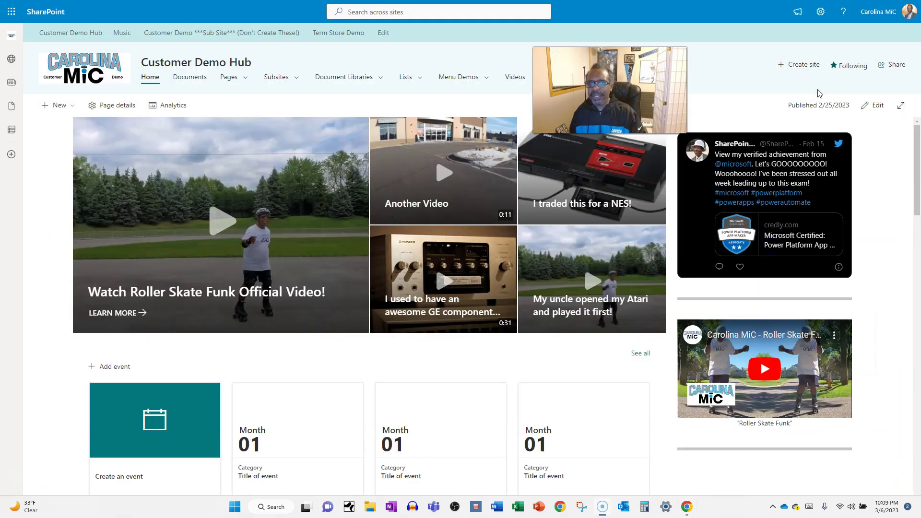
left_click(80, 82)
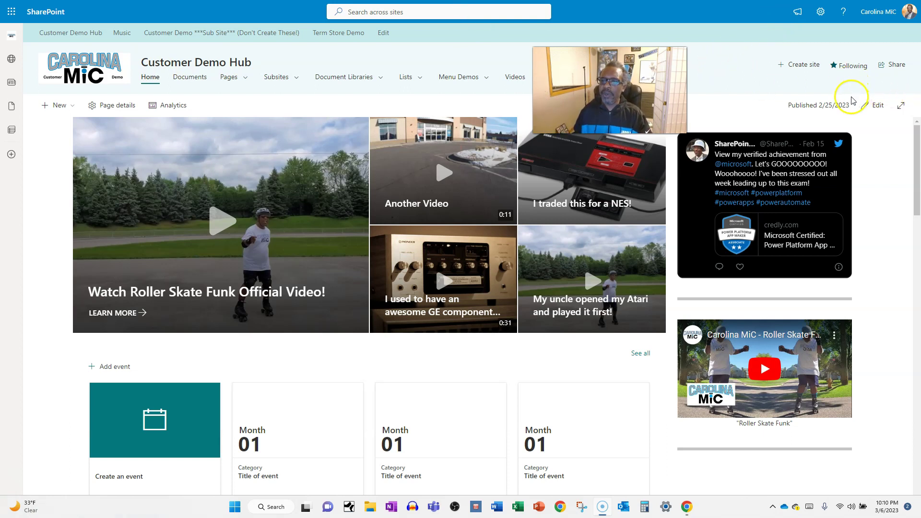
Step: Set the downloaded blue-background PNG as the hub's header site logo and save
left_click(818, 14)
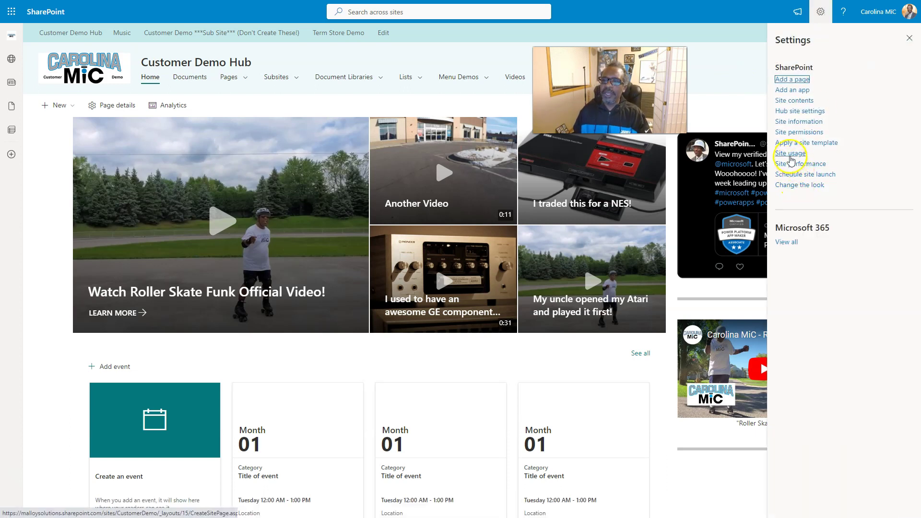
left_click(788, 187)
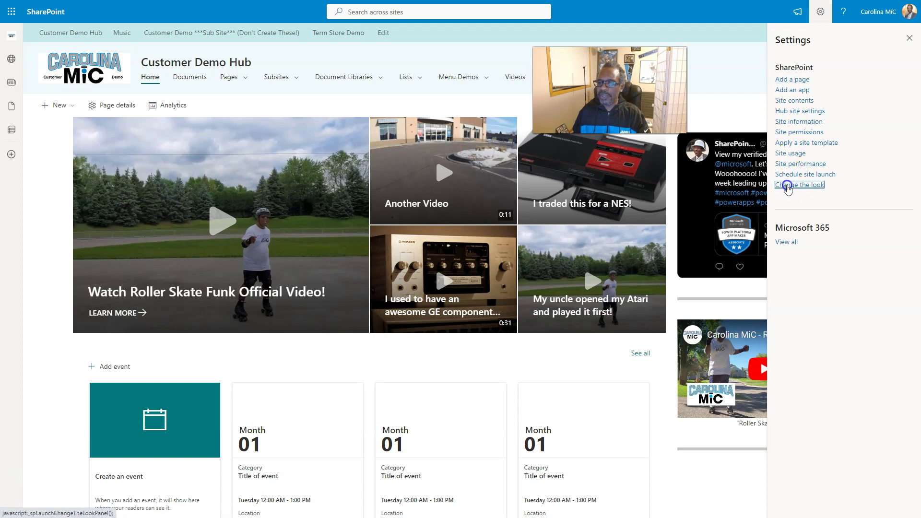
left_click(796, 74)
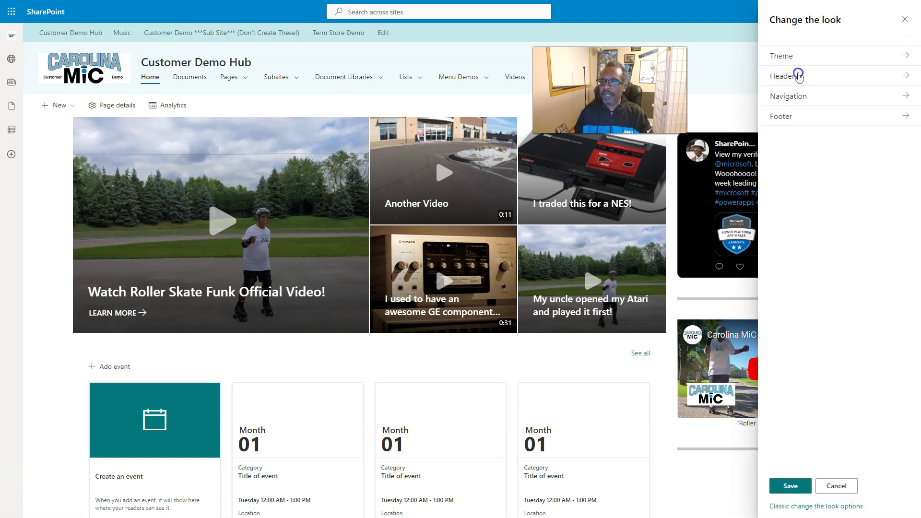
scroll(763, 335, "down", 2)
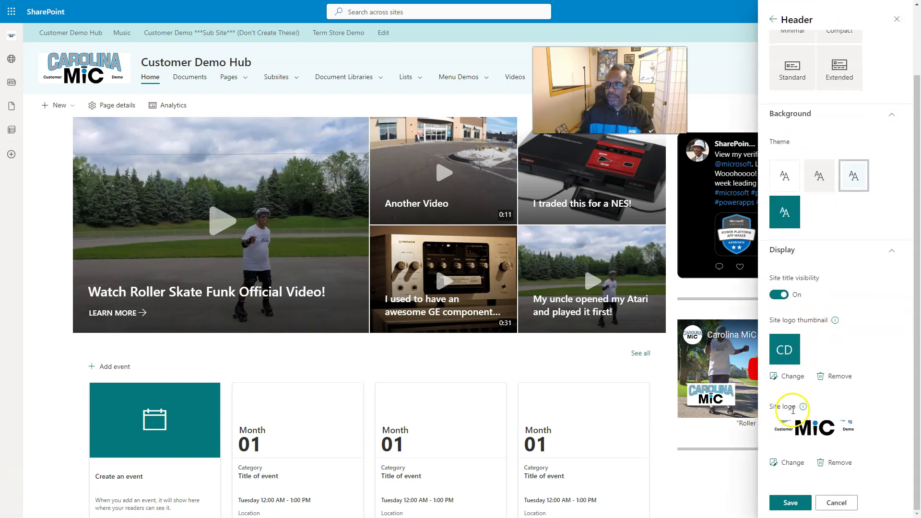
left_click(790, 468)
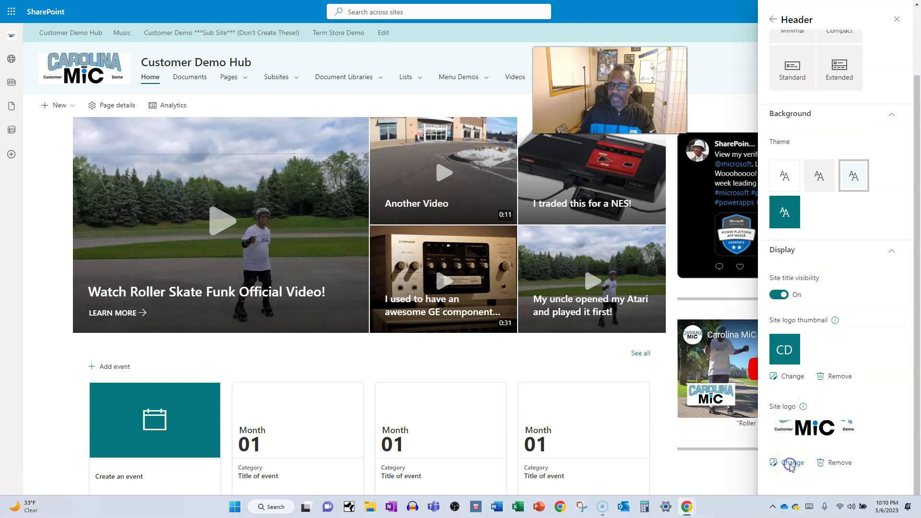
key("Return")
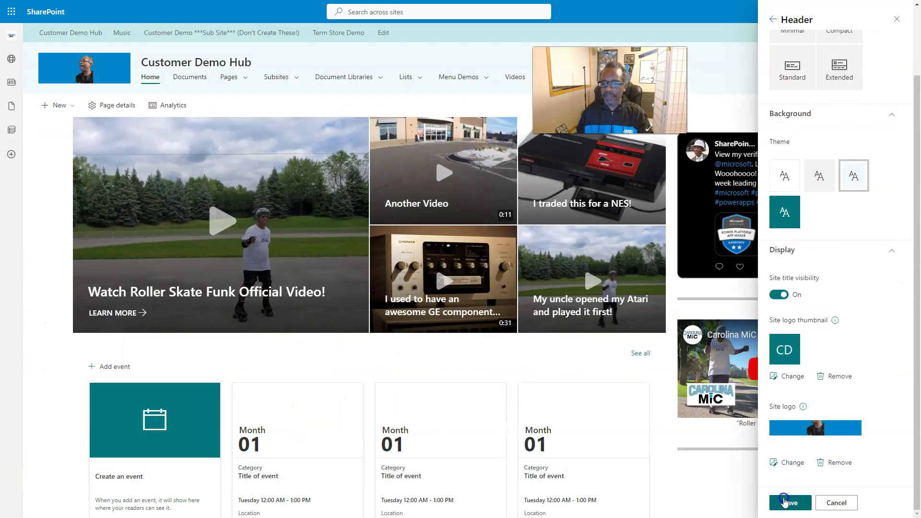
left_click(787, 503)
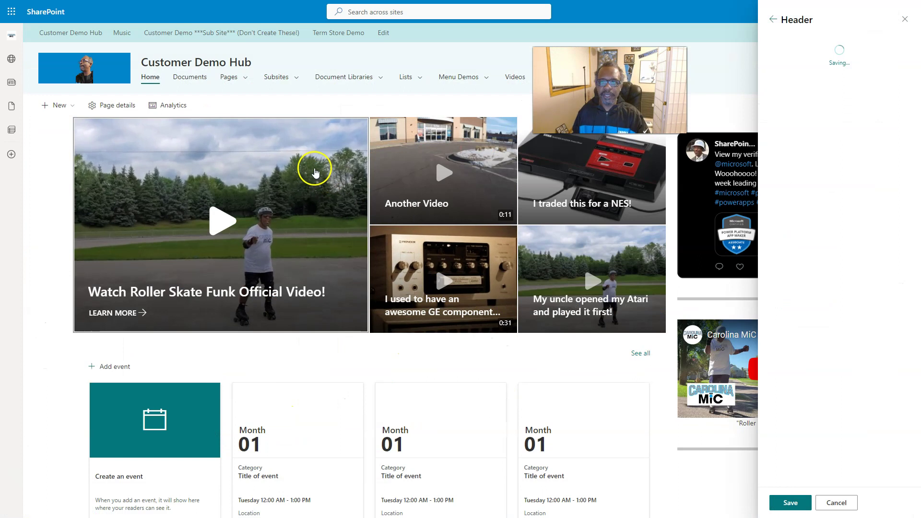